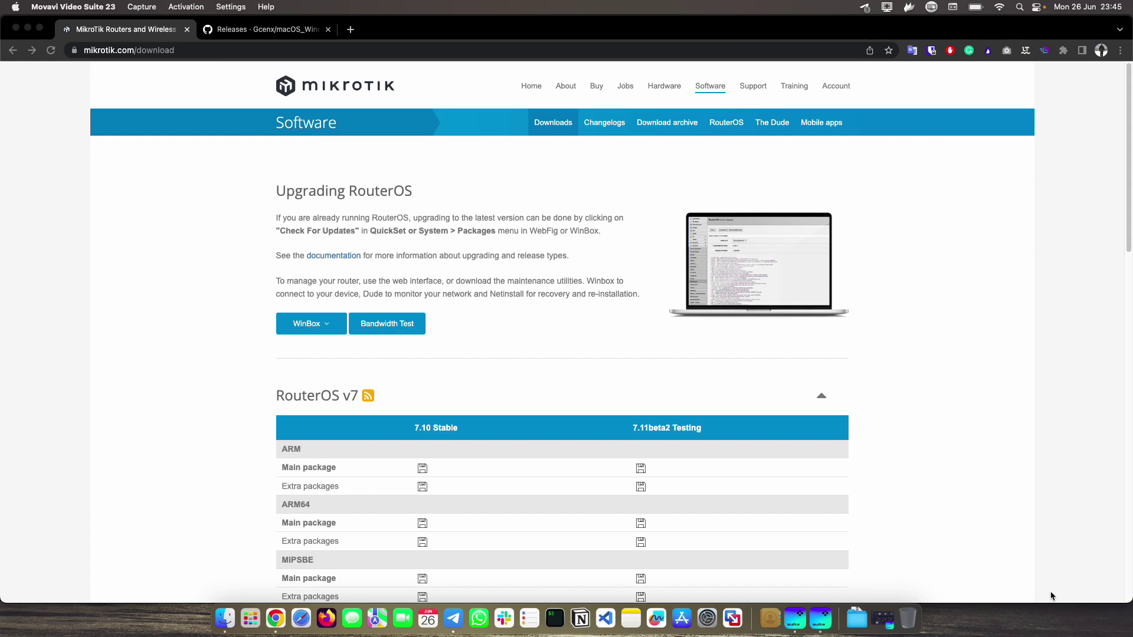
Step: Bring Chrome forward and open the WinBox 3.38 dropdown showing the 64-bit and 32-bit downloads
click(213, 332)
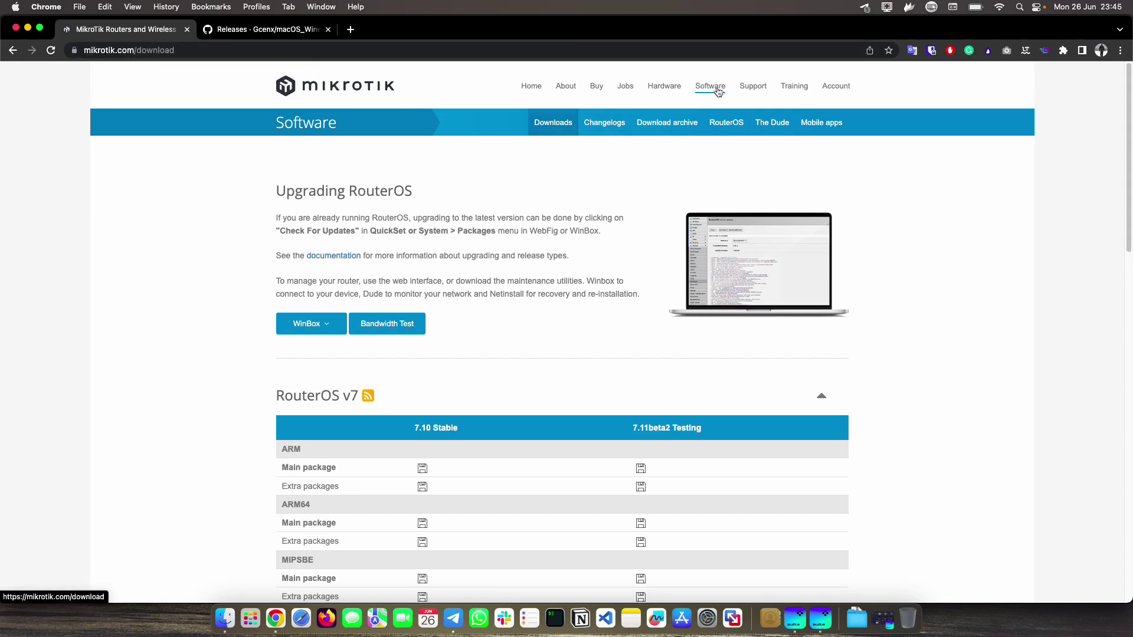
click(328, 326)
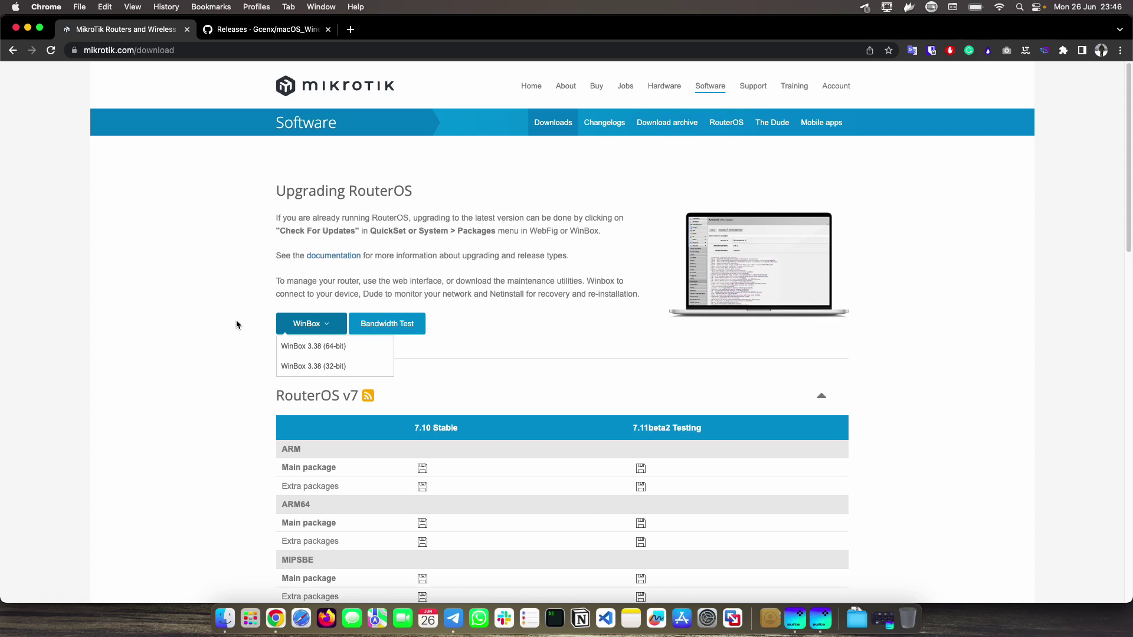
Step: Extract WinBox.zip in Downloads and select the resulting WinBox application
click(225, 619)
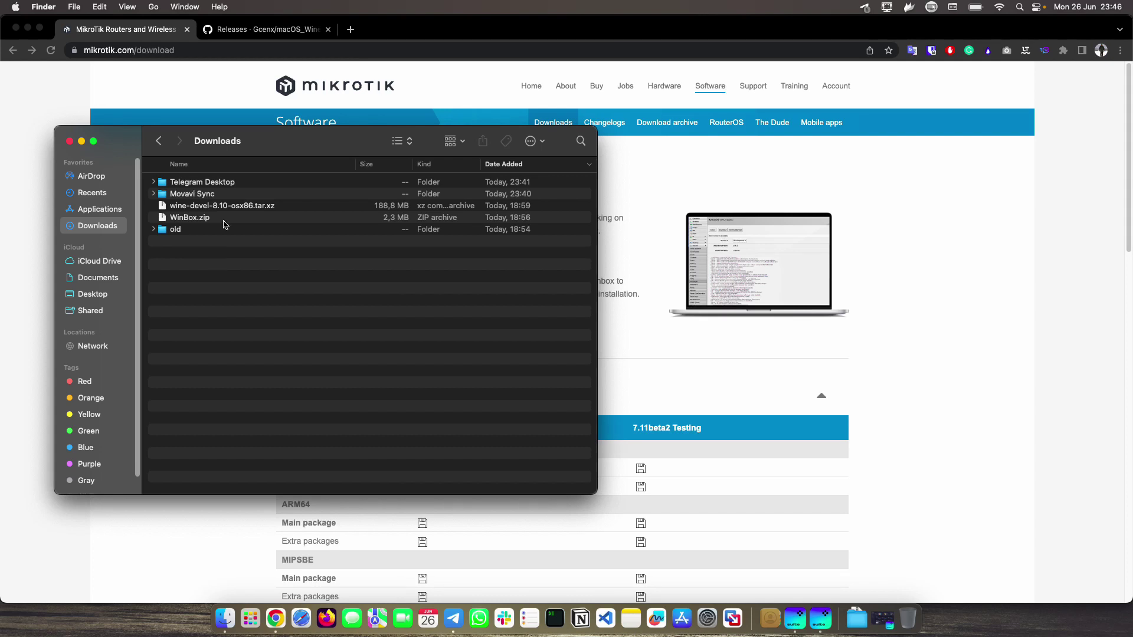
click(198, 207)
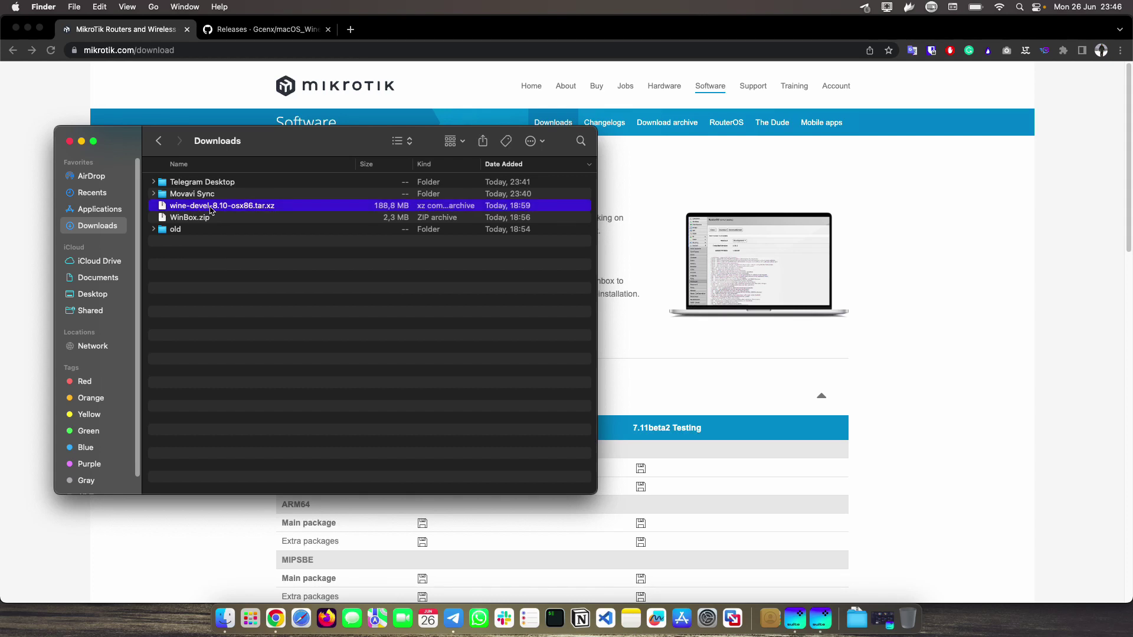
click(193, 221)
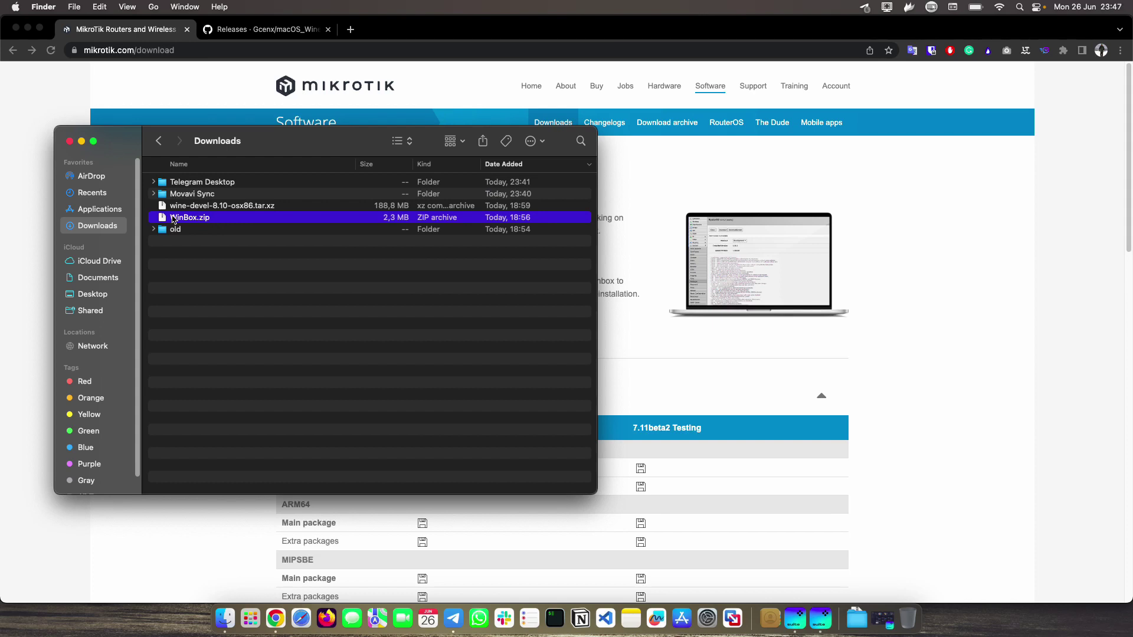
double_click(197, 219)
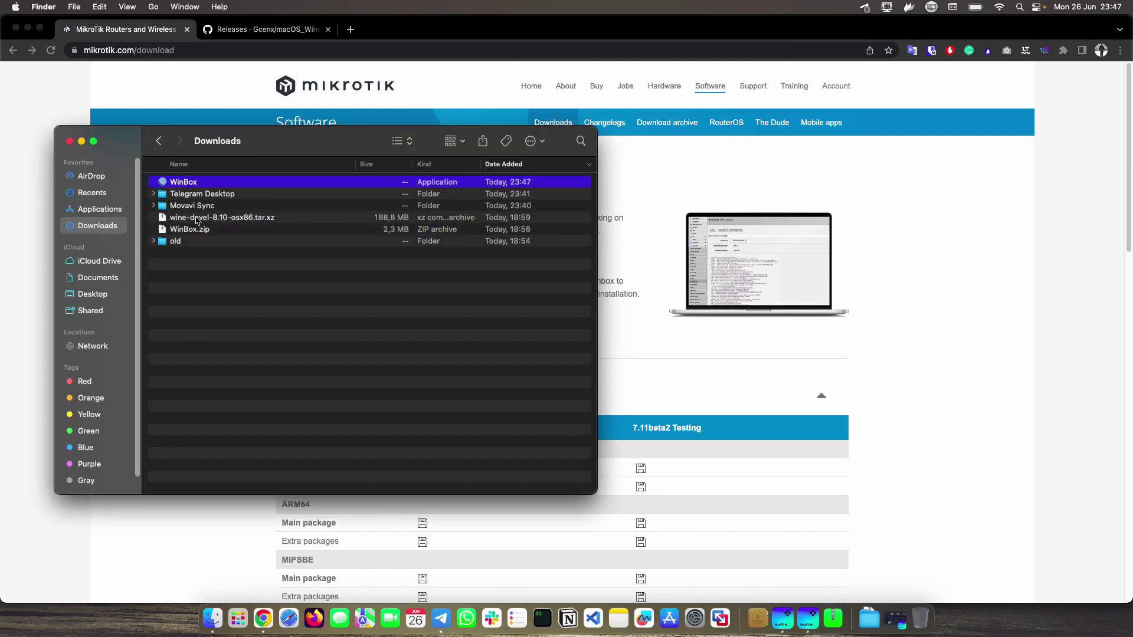
click(224, 321)
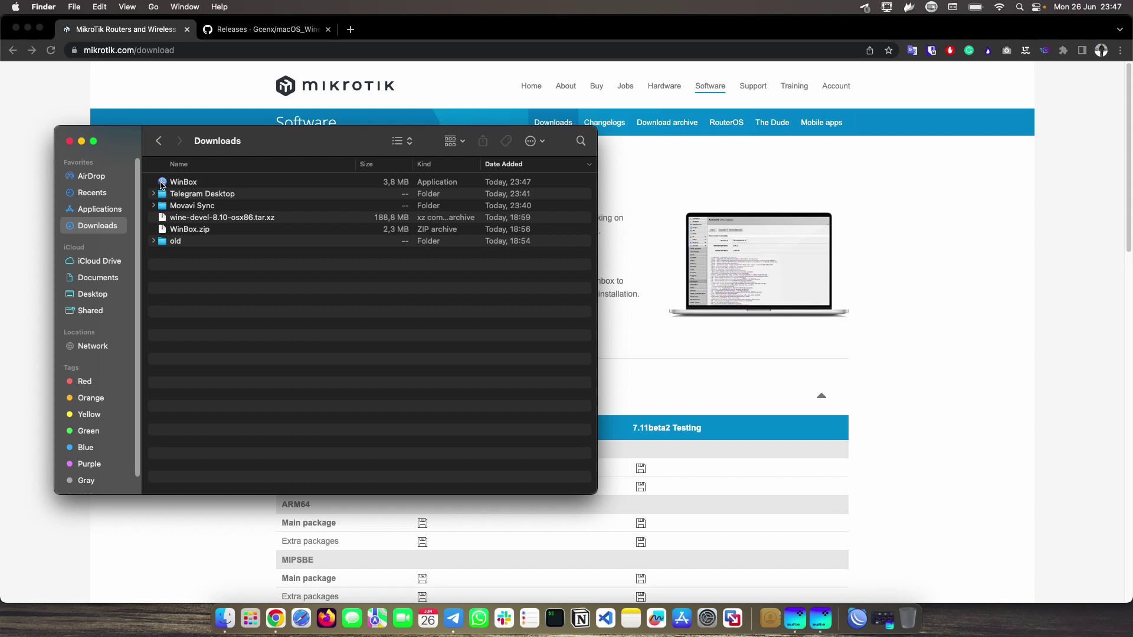
click(189, 184)
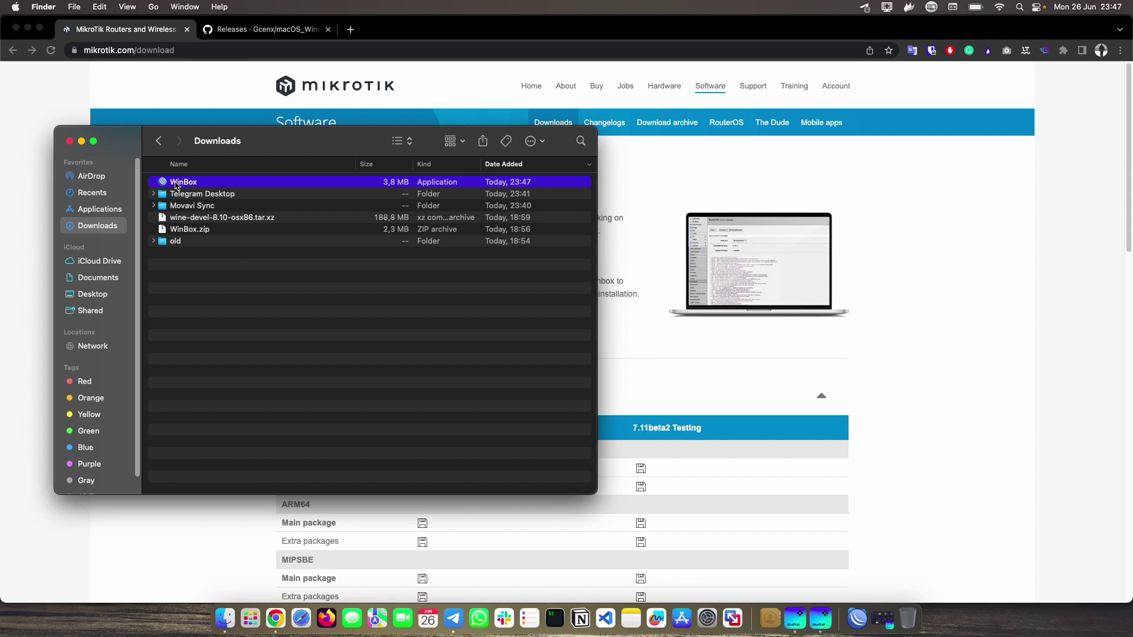
Step: Select the wine-devel-8.10-osx86.tar.xz archive in the Downloads folder
click(191, 221)
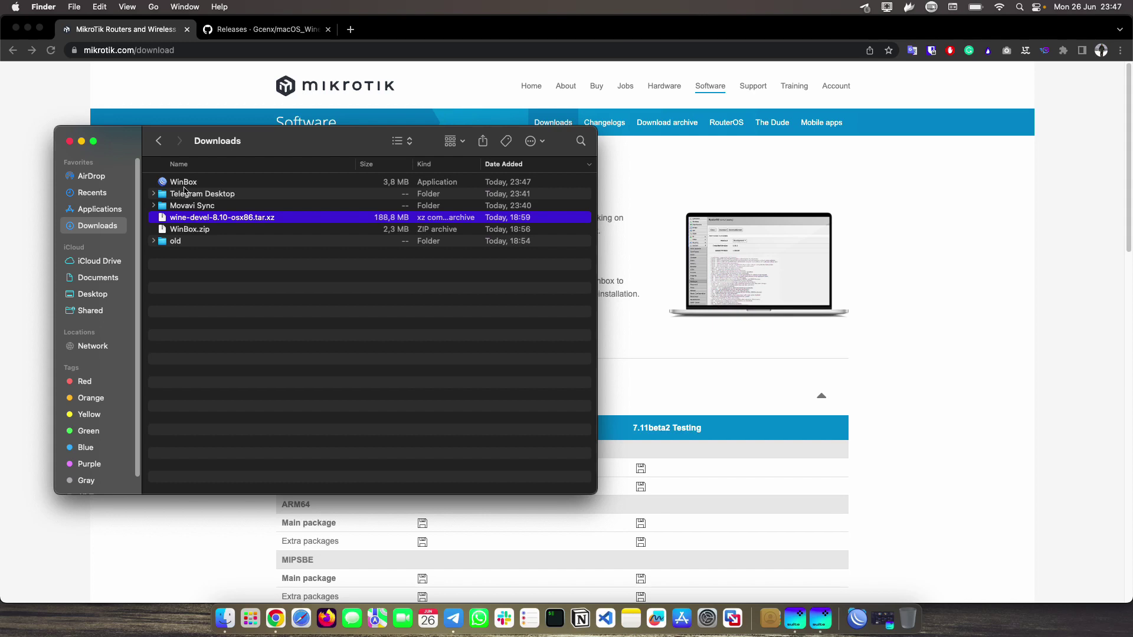
click(191, 230)
click(202, 219)
Step: Switch to the GitHub macOS_Wine_builds releases page and scroll to the 8.10 assets
click(243, 29)
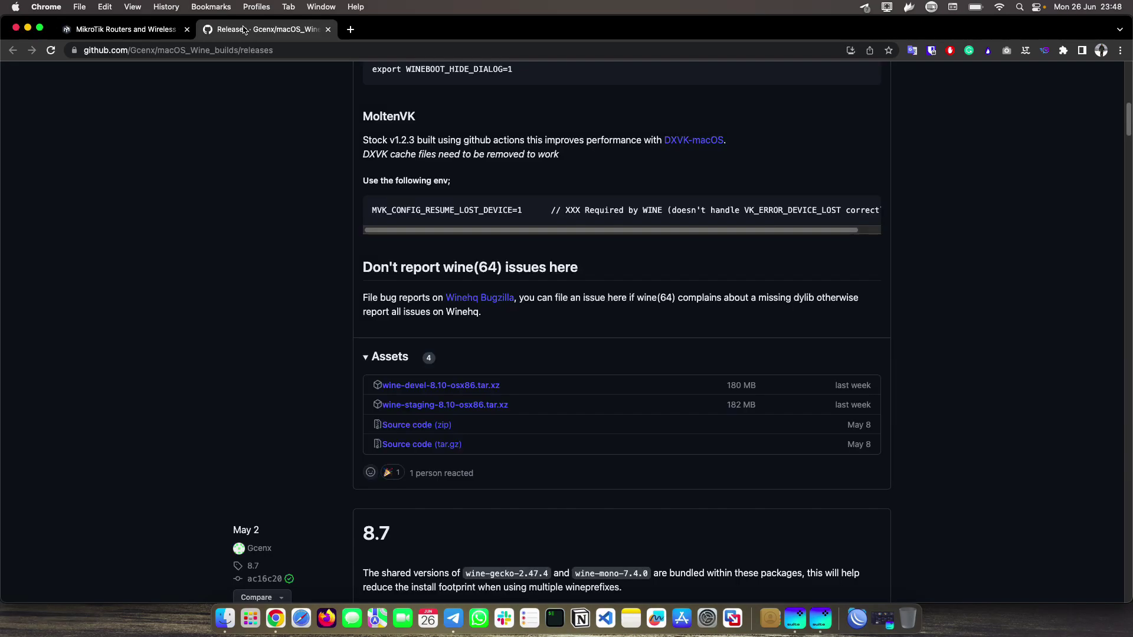
scroll(265, 209, up, 15)
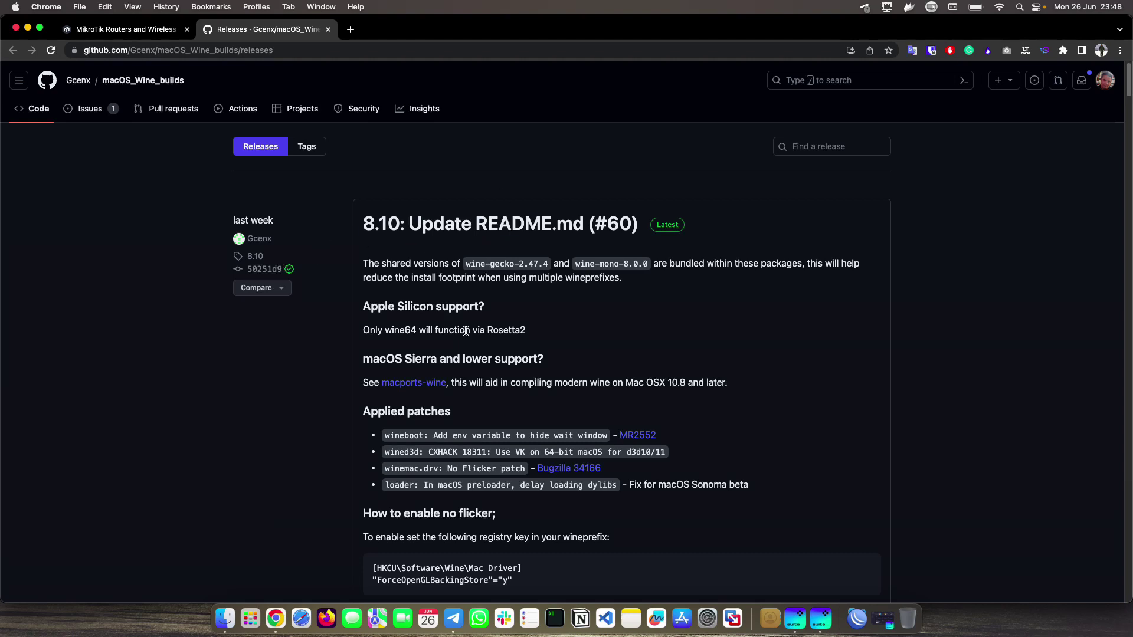
scroll(568, 400, down, 10)
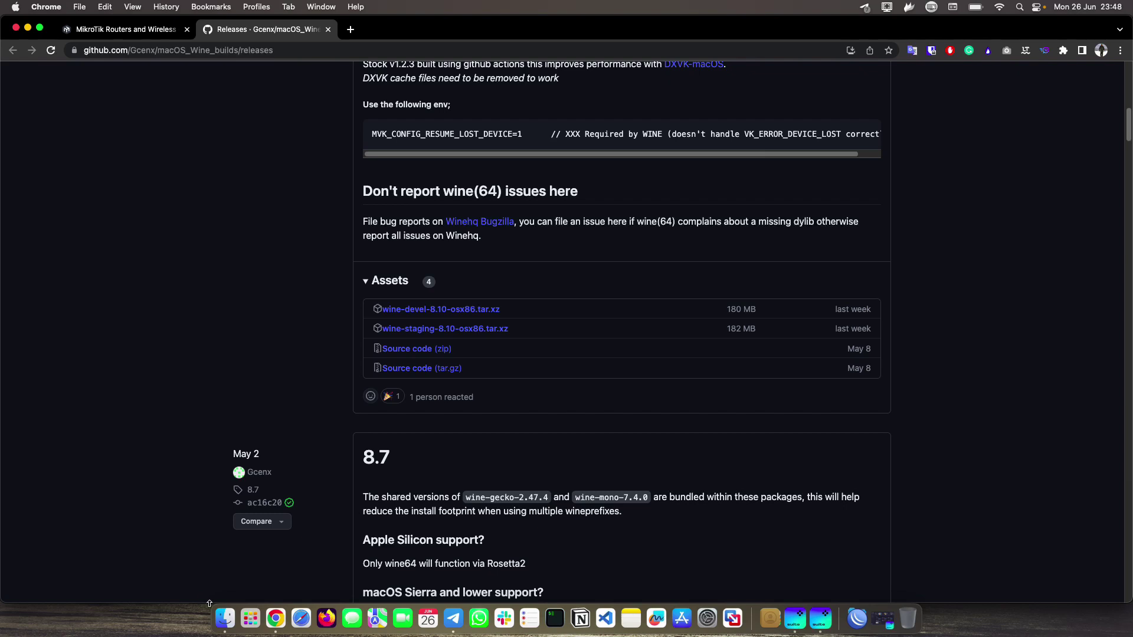
Step: Check WinBox and wine-devel-8.10-osx86.tar.xz in Downloads, then return to the releases page
click(222, 625)
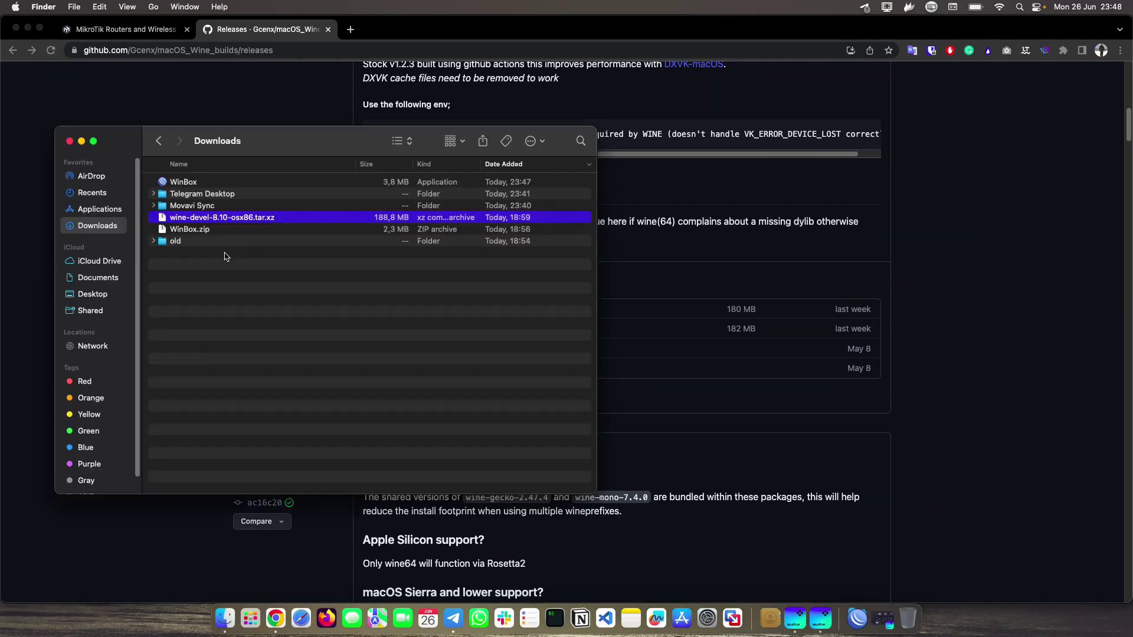
click(179, 186)
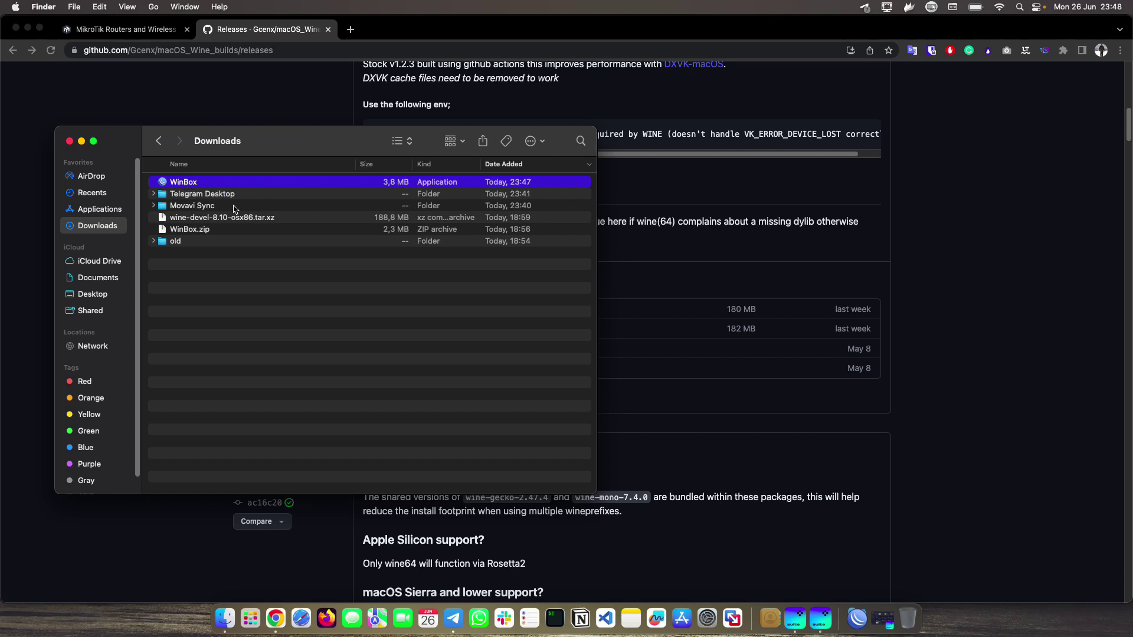
click(200, 219)
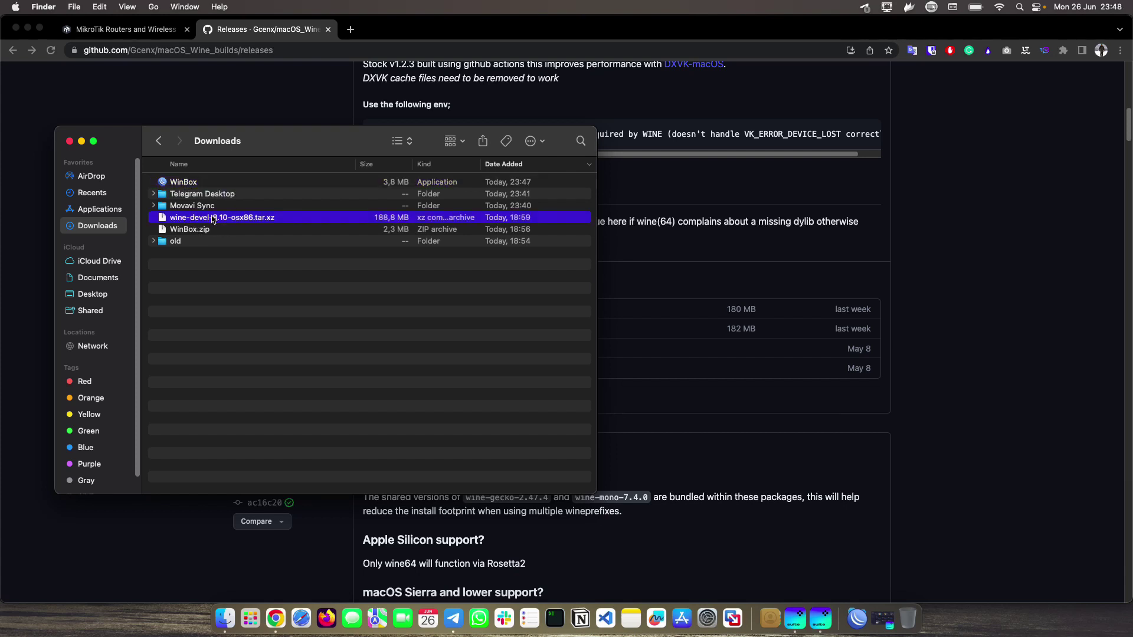
click(175, 549)
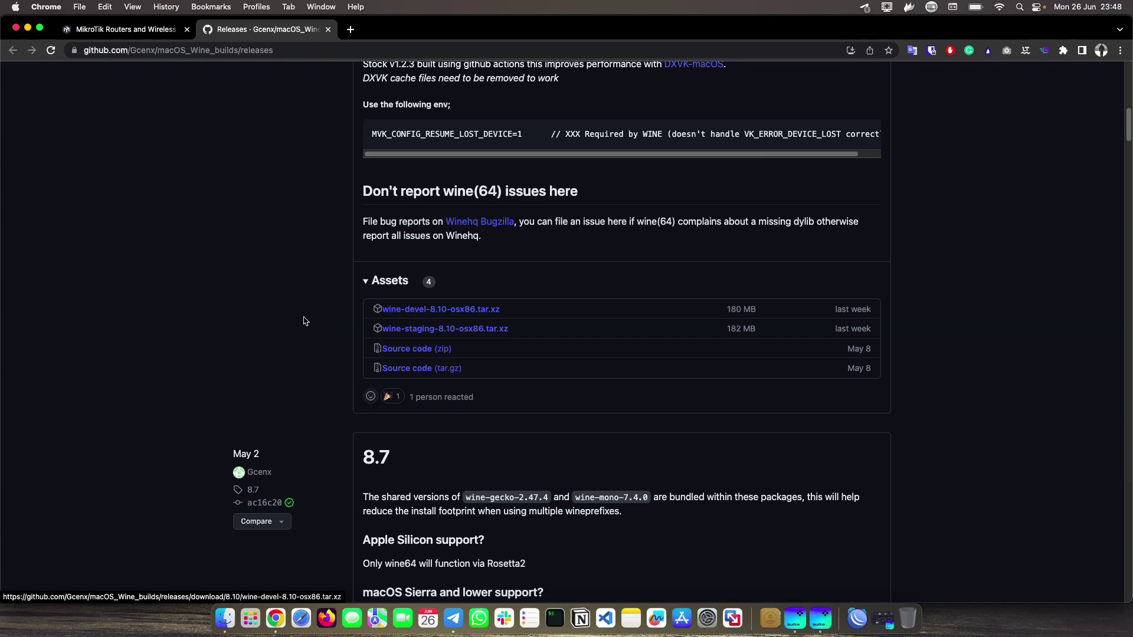
Step: Extract wine-devel-8.10-osx86.tar.xz and move Wine Devel into the Applications folder
key(super+Tab)
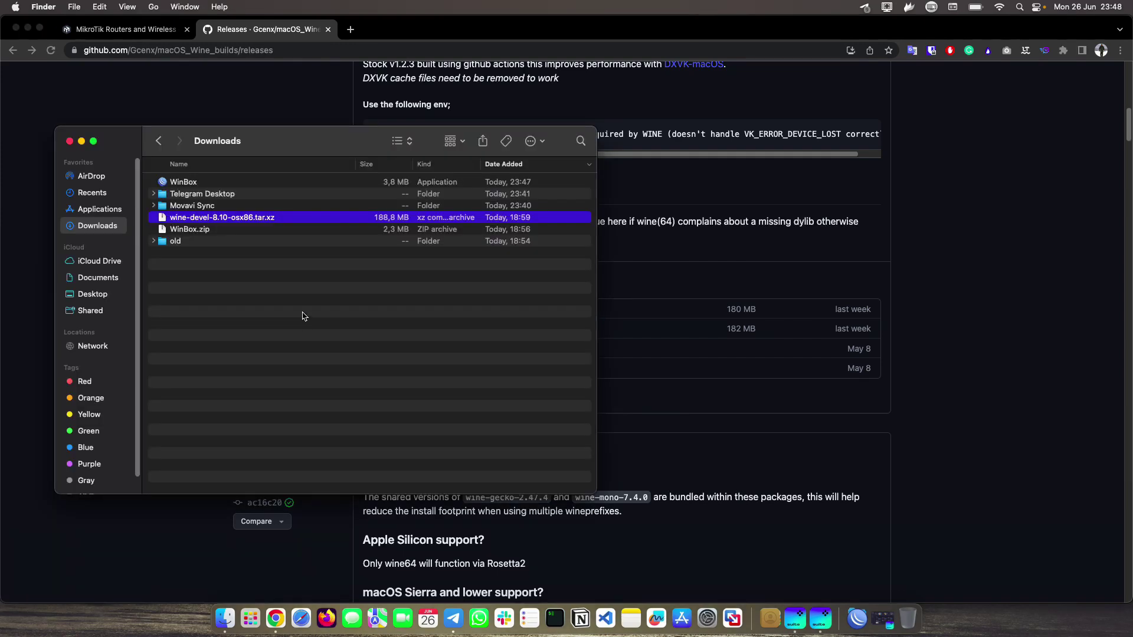
double_click(190, 223)
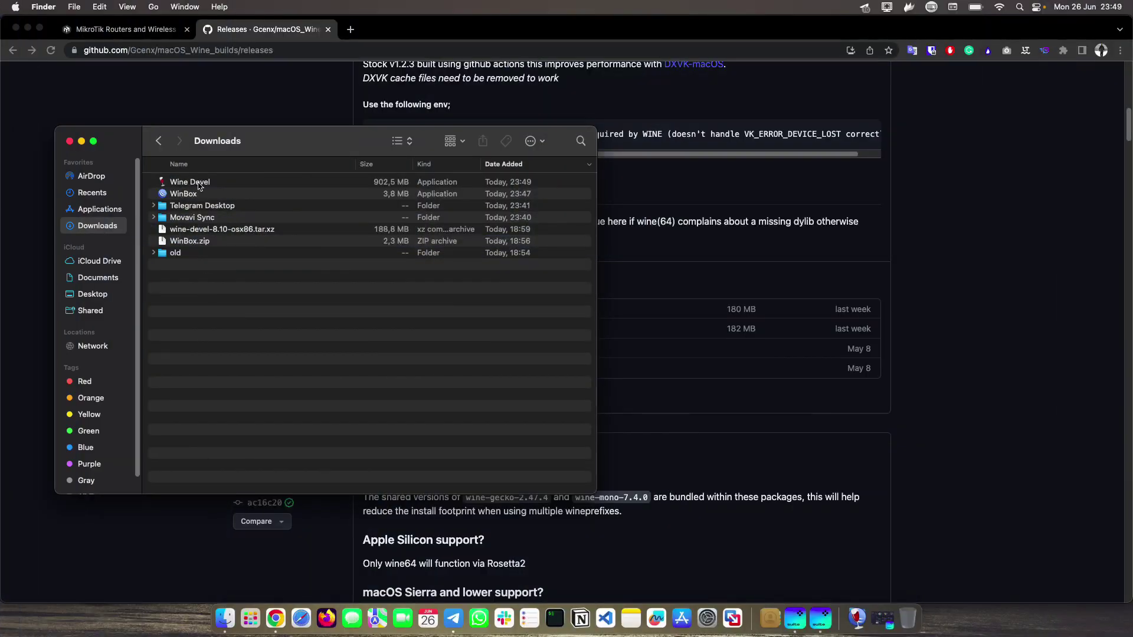
click(190, 183)
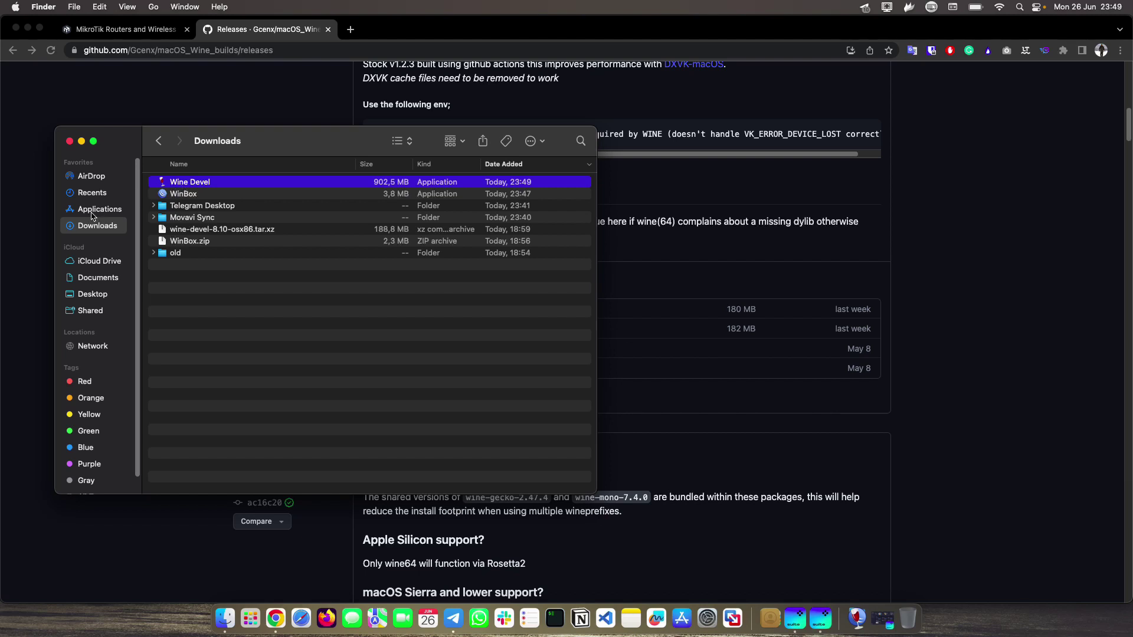
drag(184, 185, 106, 221)
drag(105, 209, 105, 209)
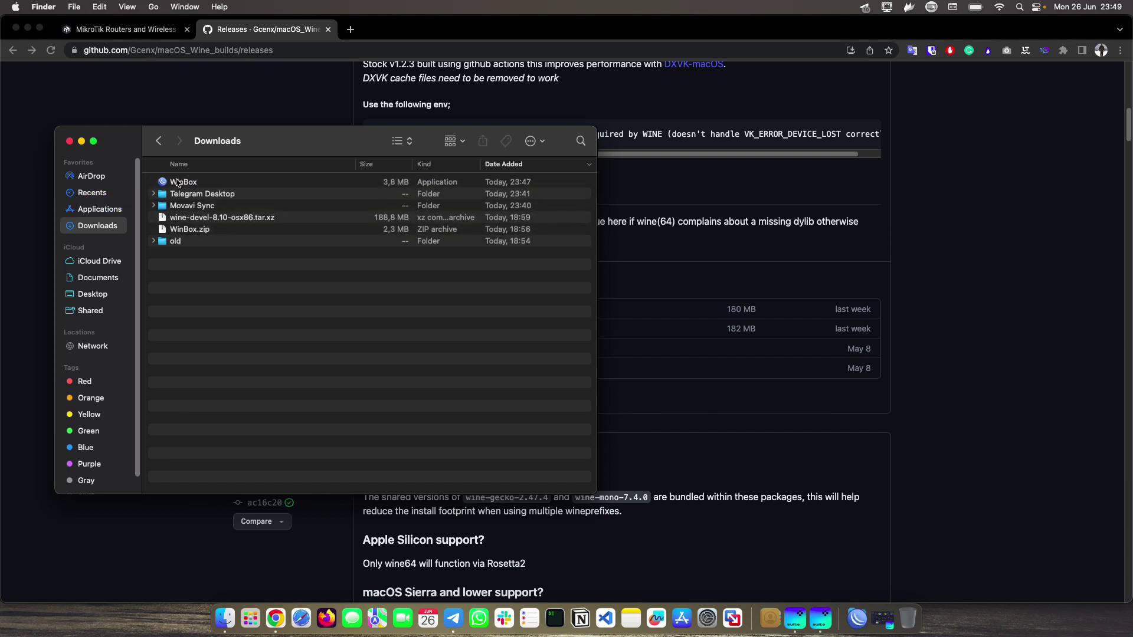
Step: Move WinBox into Applications, then minimize the browser and Finder windows
click(178, 183)
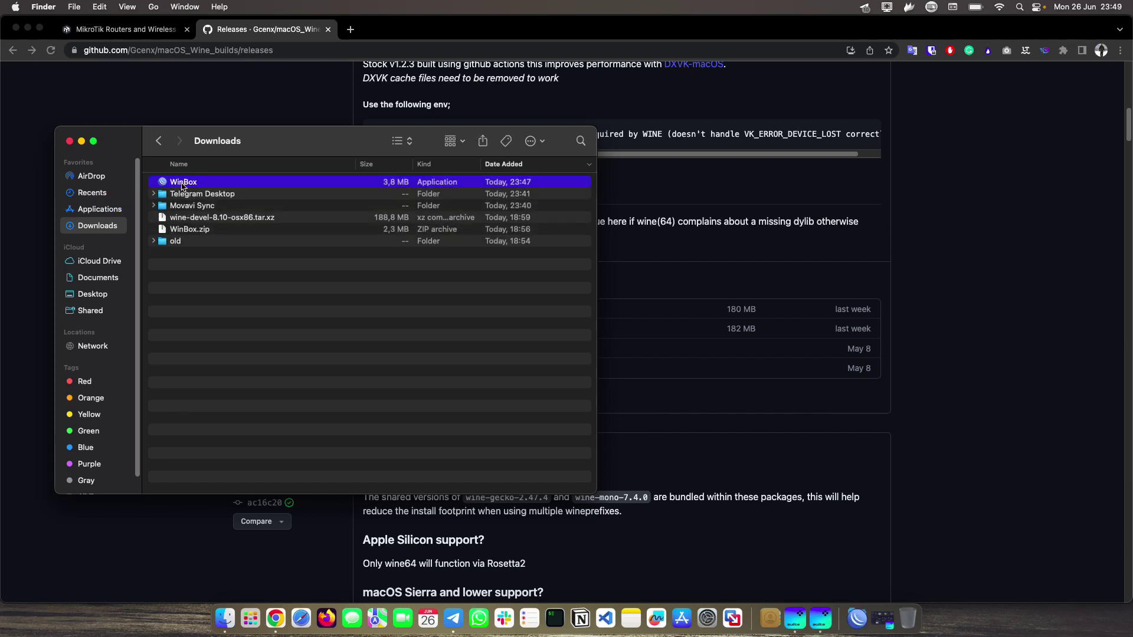
drag(181, 187, 99, 209)
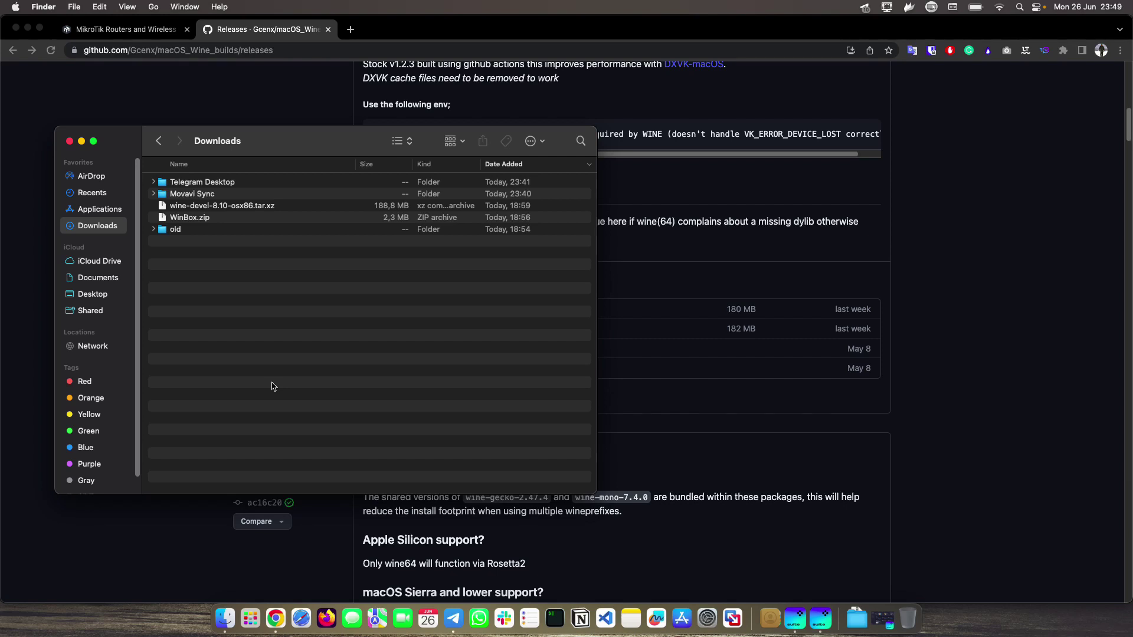
click(83, 143)
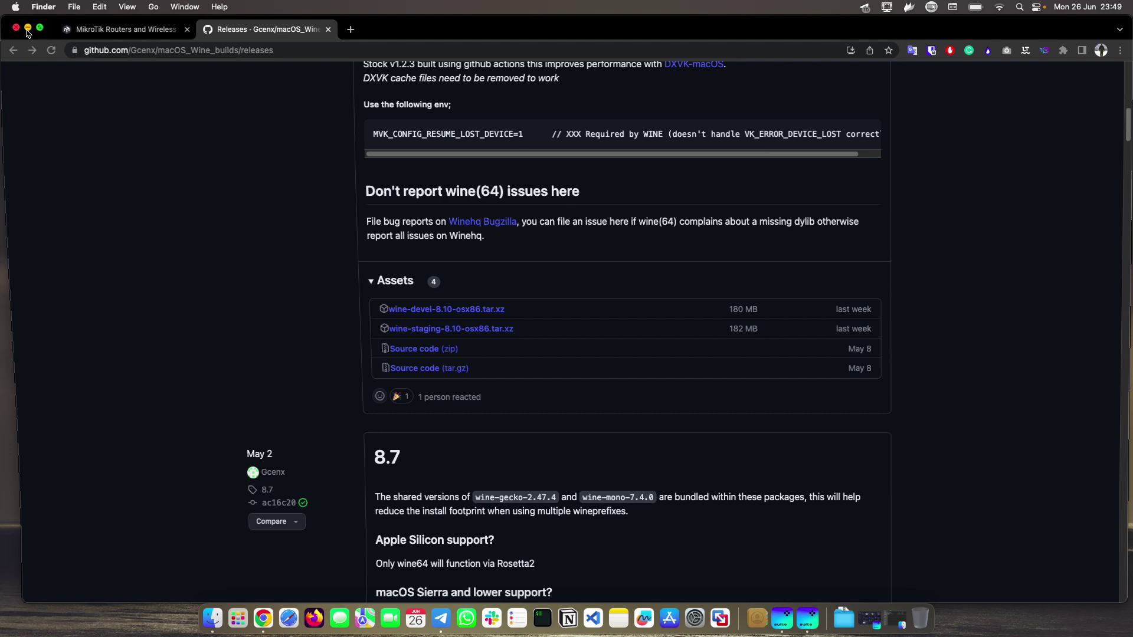
click(28, 28)
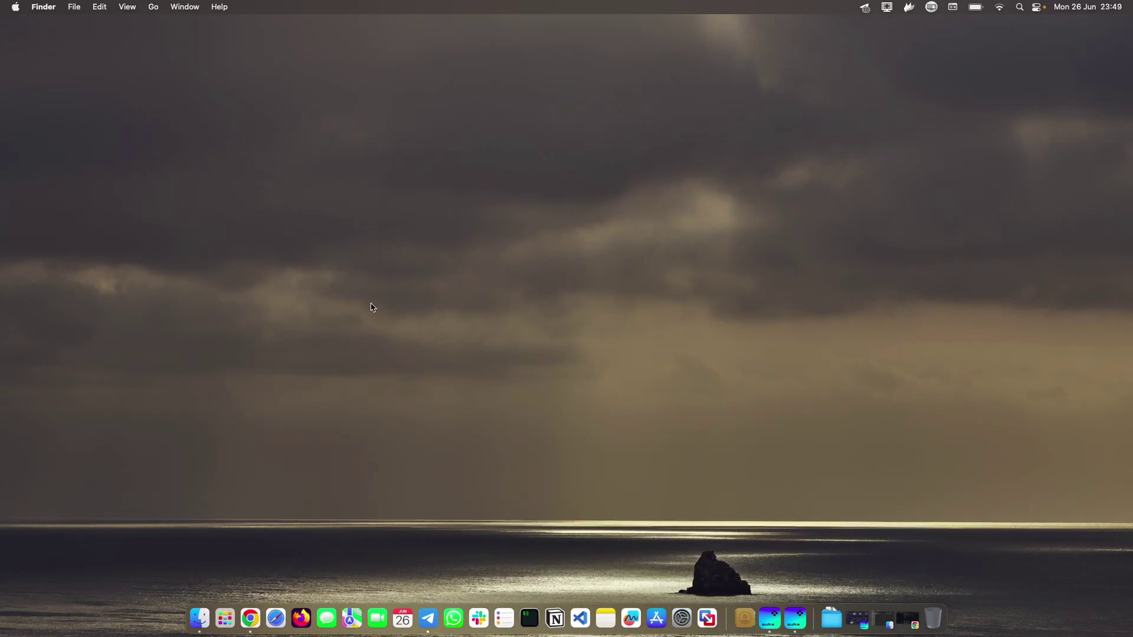
Step: Go to Applications and launch WinBox, triggering the unverified Wine Devel warning
click(153, 7)
click(185, 201)
scroll(360, 278, up, 5)
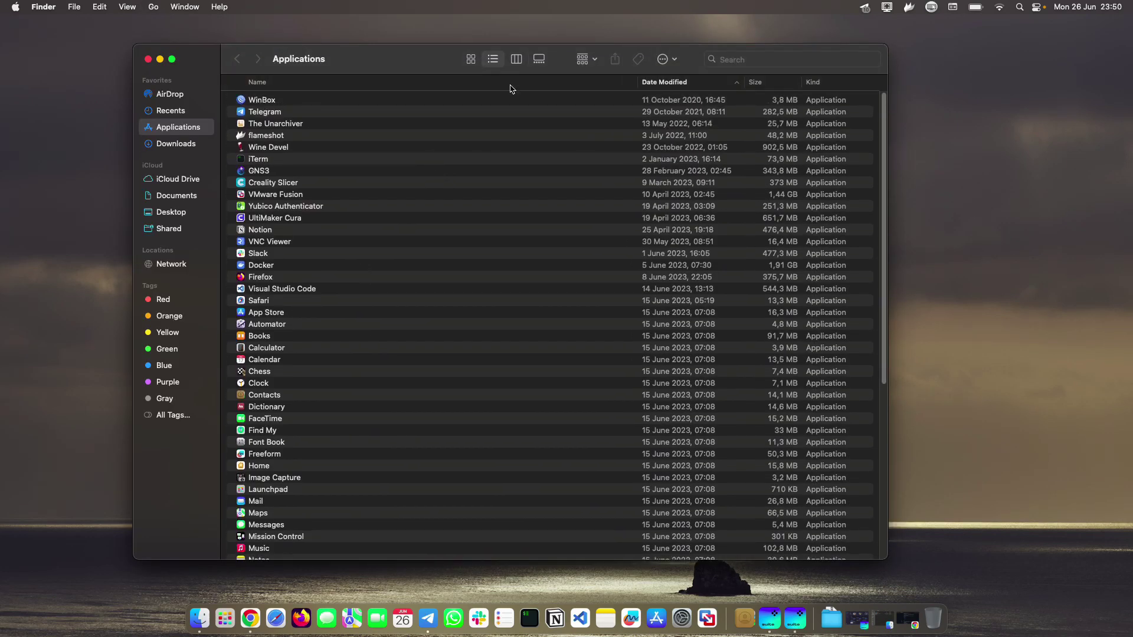
double_click(262, 103)
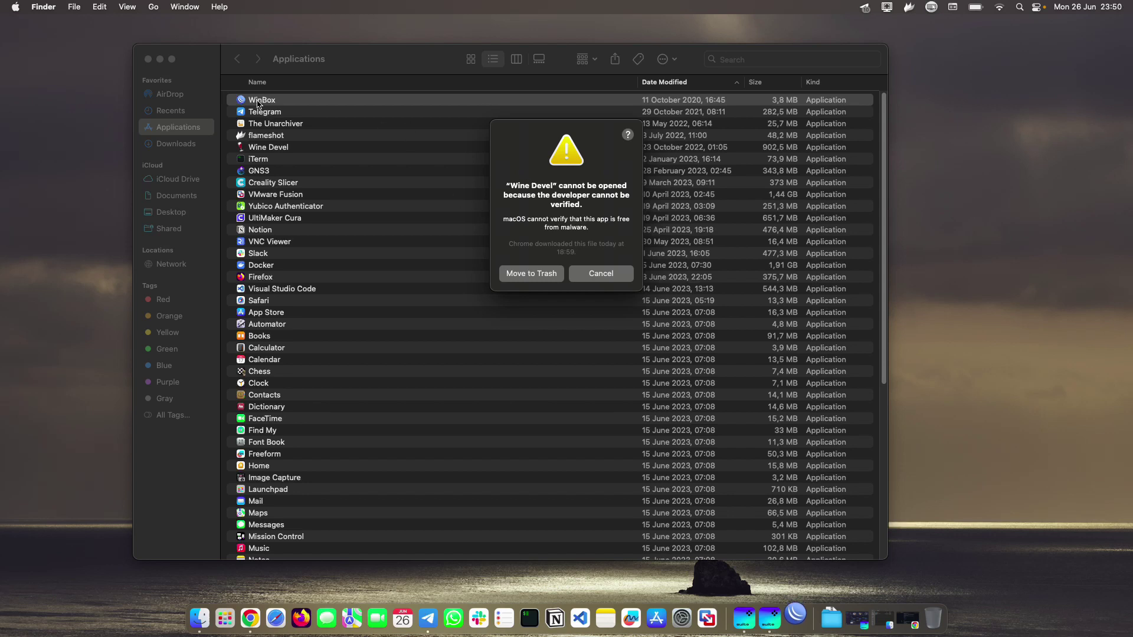
Step: Dismiss the warning and use Privacy & Security's Open Anyway to allow Wine Devel to open
click(612, 275)
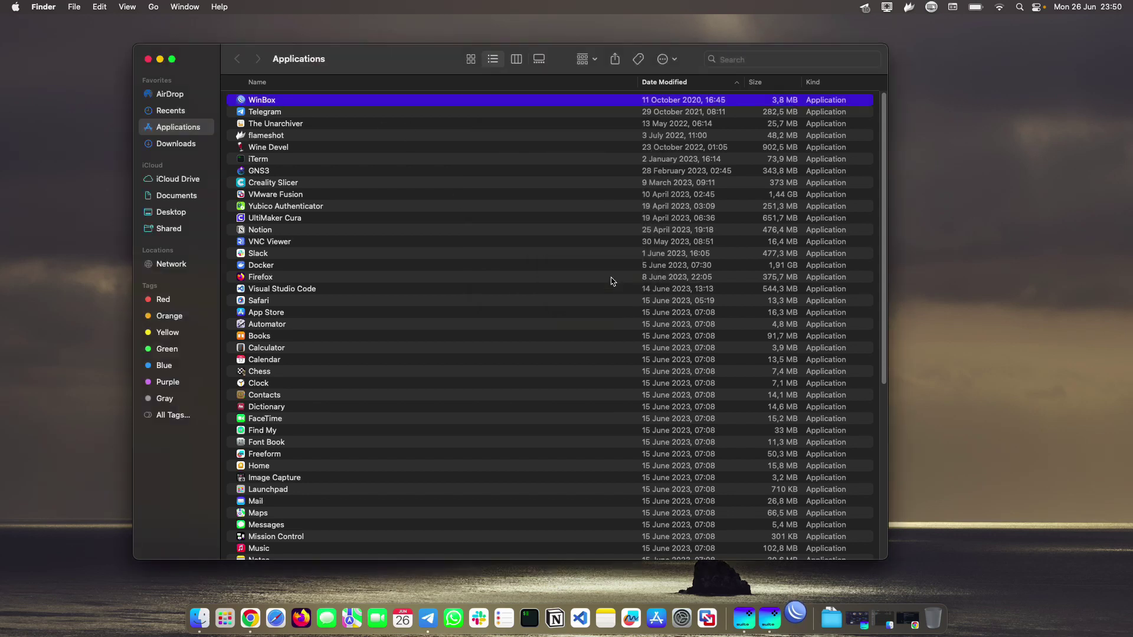
right_click(681, 618)
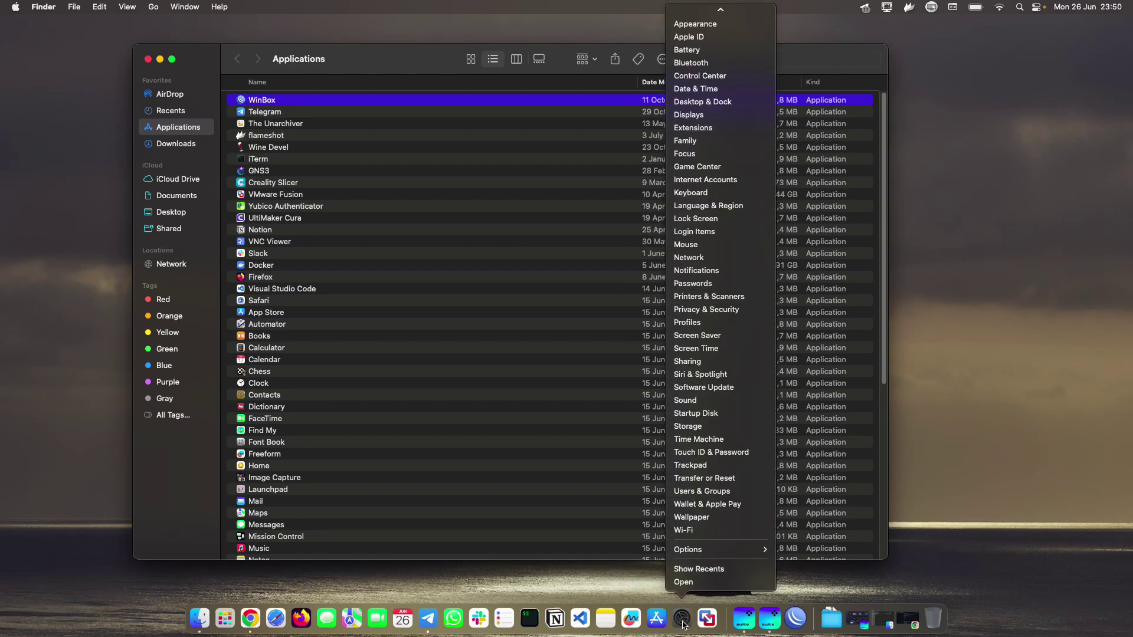
click(714, 309)
scroll(273, 401, down, 10)
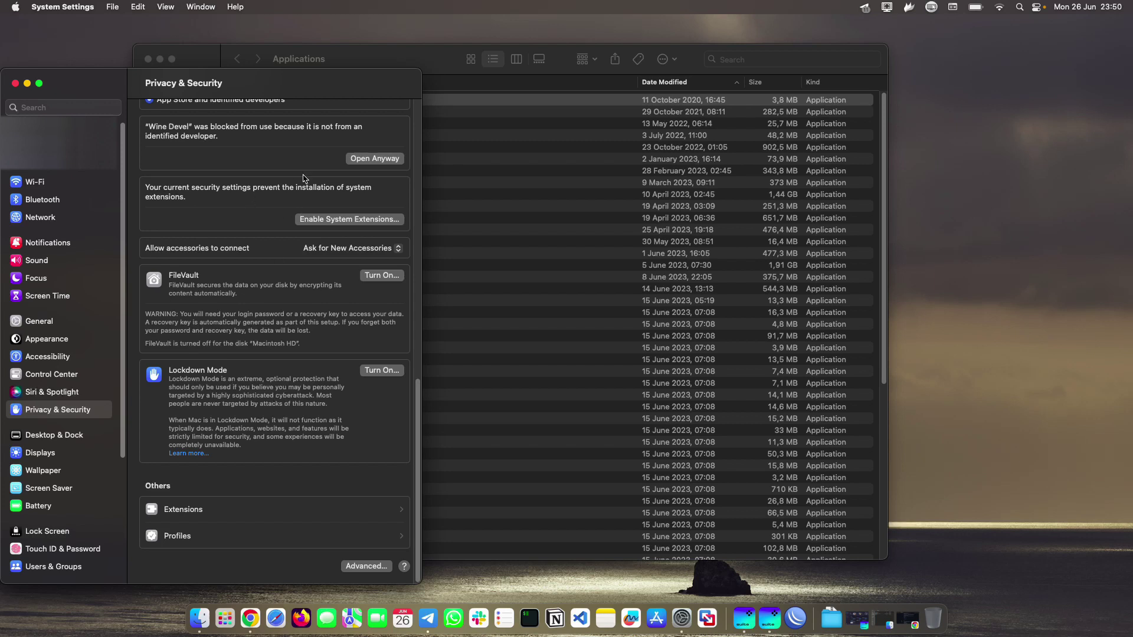
scroll(254, 198, up, 2)
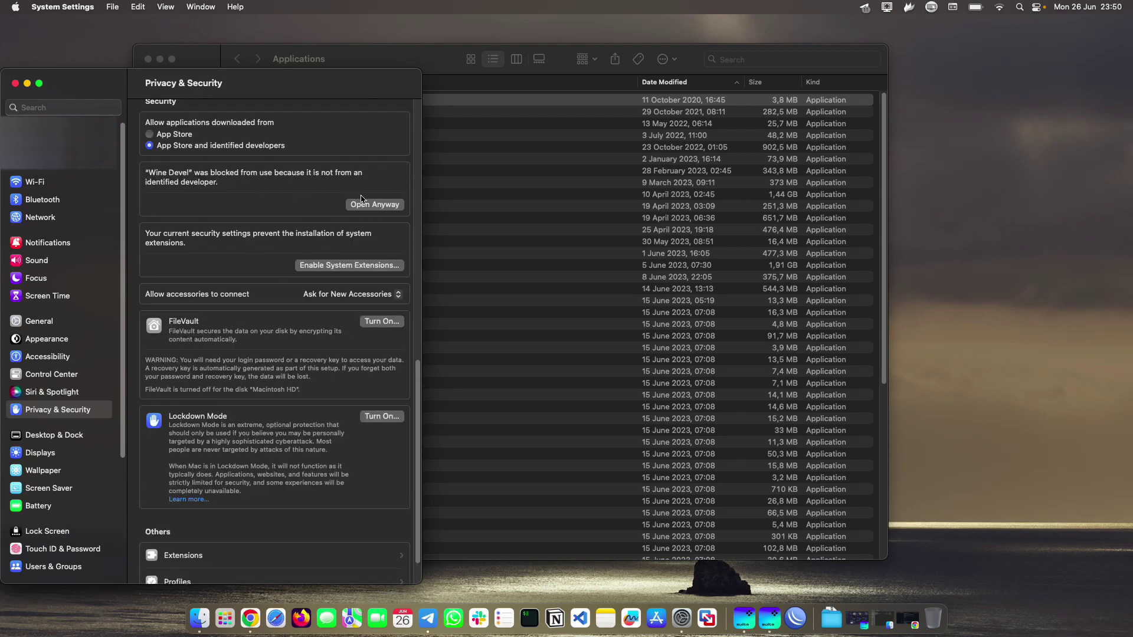
click(379, 210)
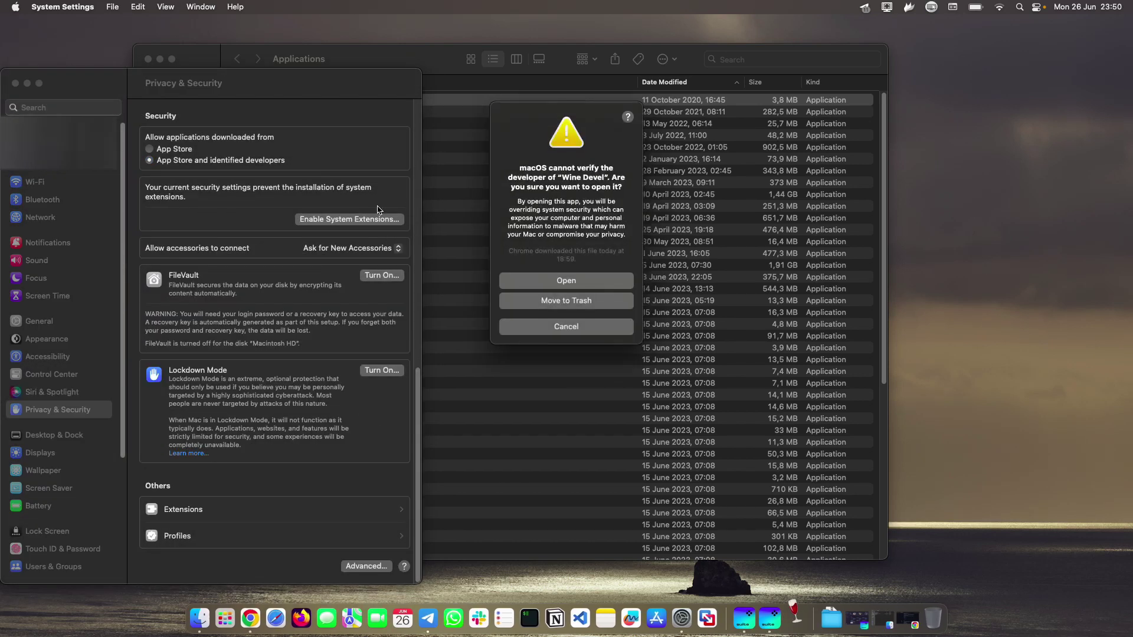
click(578, 284)
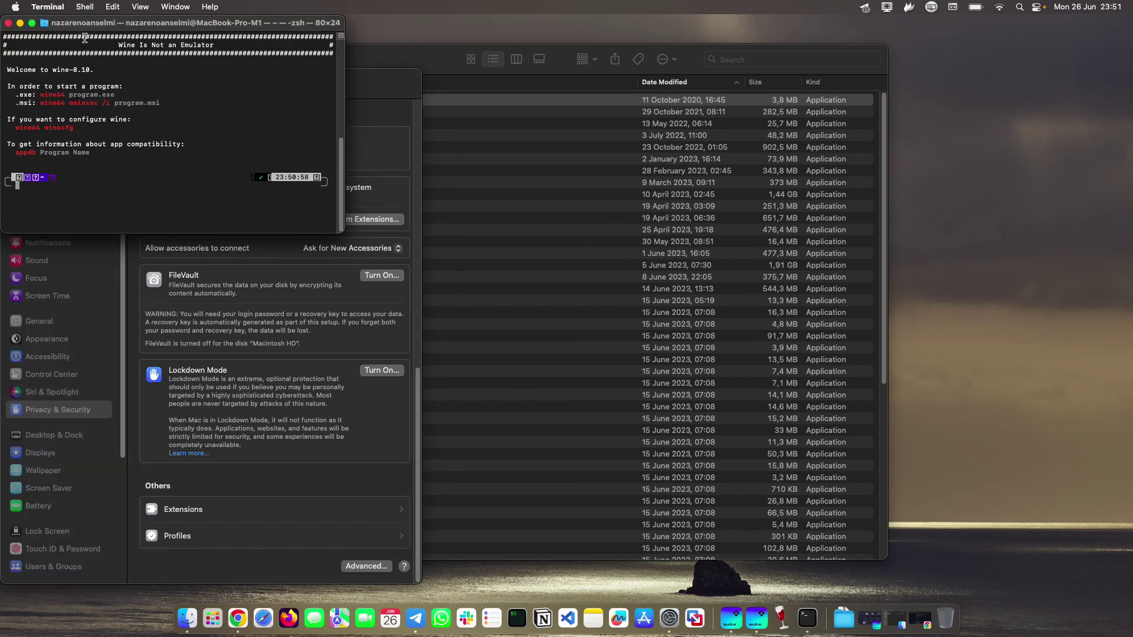
Step: Close both Wine terminal windows and System Settings
drag(81, 27, 294, 151)
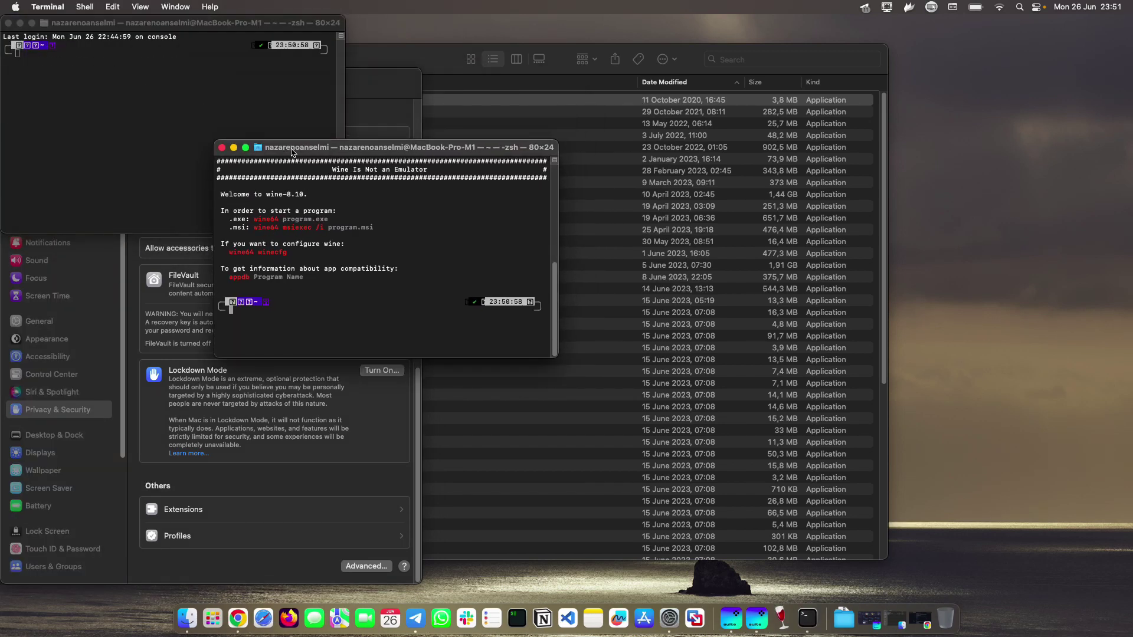
click(223, 147)
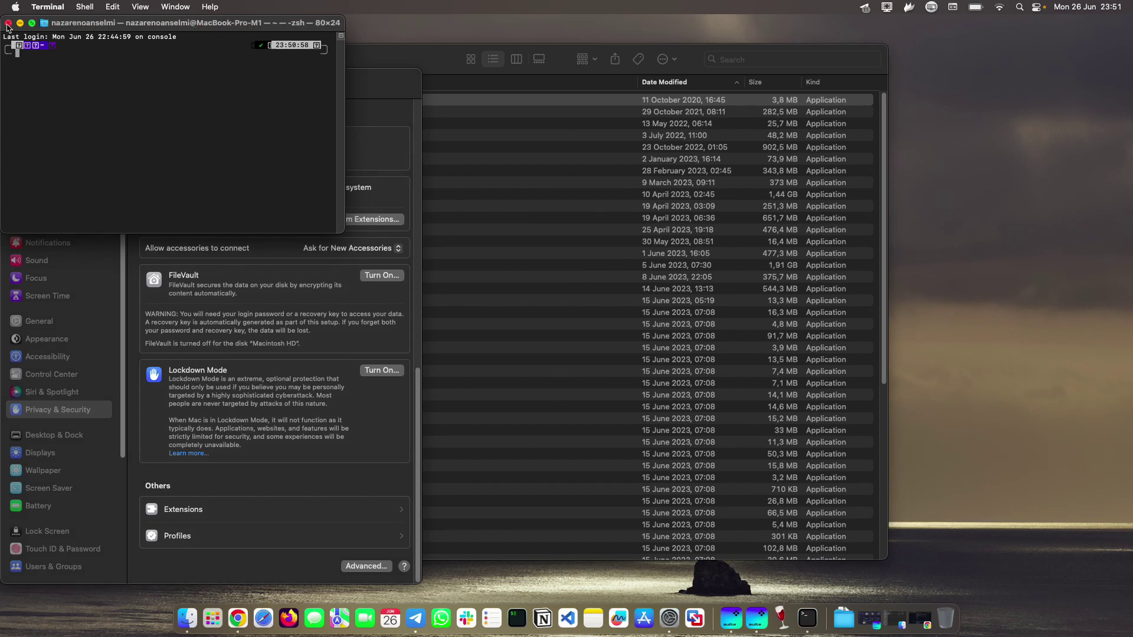
click(8, 23)
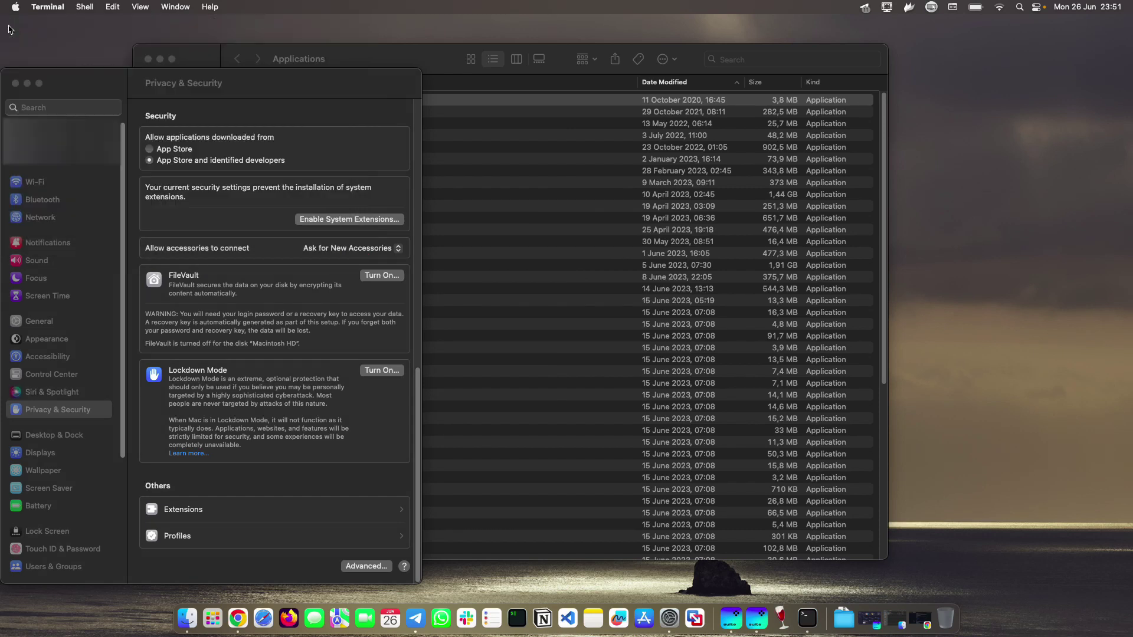
click(16, 84)
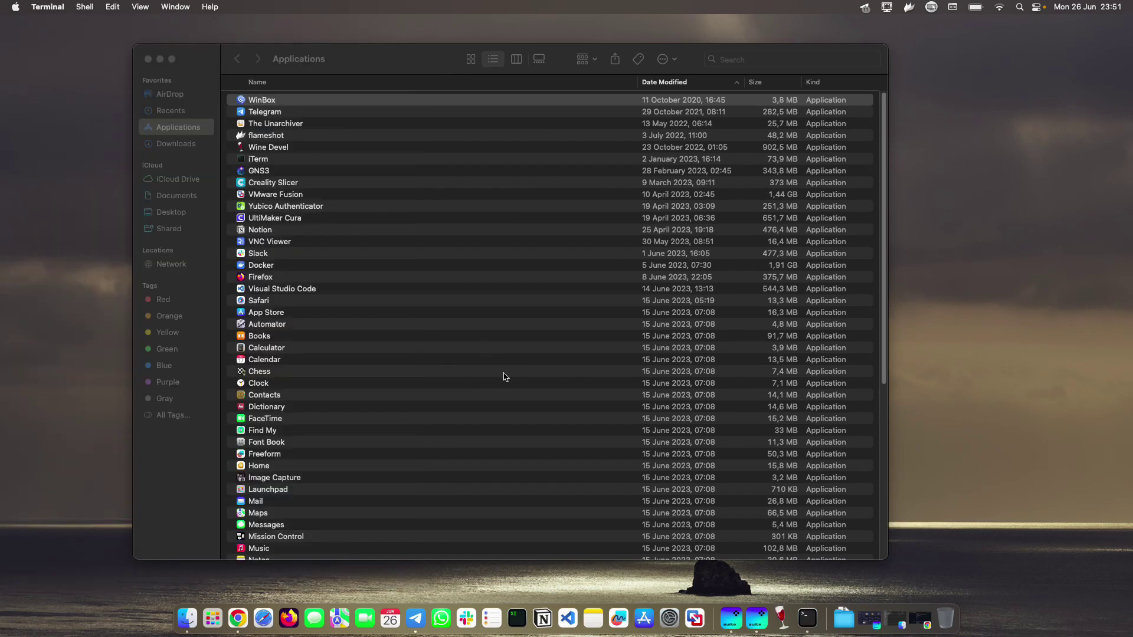
Step: Relaunch WinBox, move its v3.38 login window up, and run Tools > Check For Updates
double_click(262, 101)
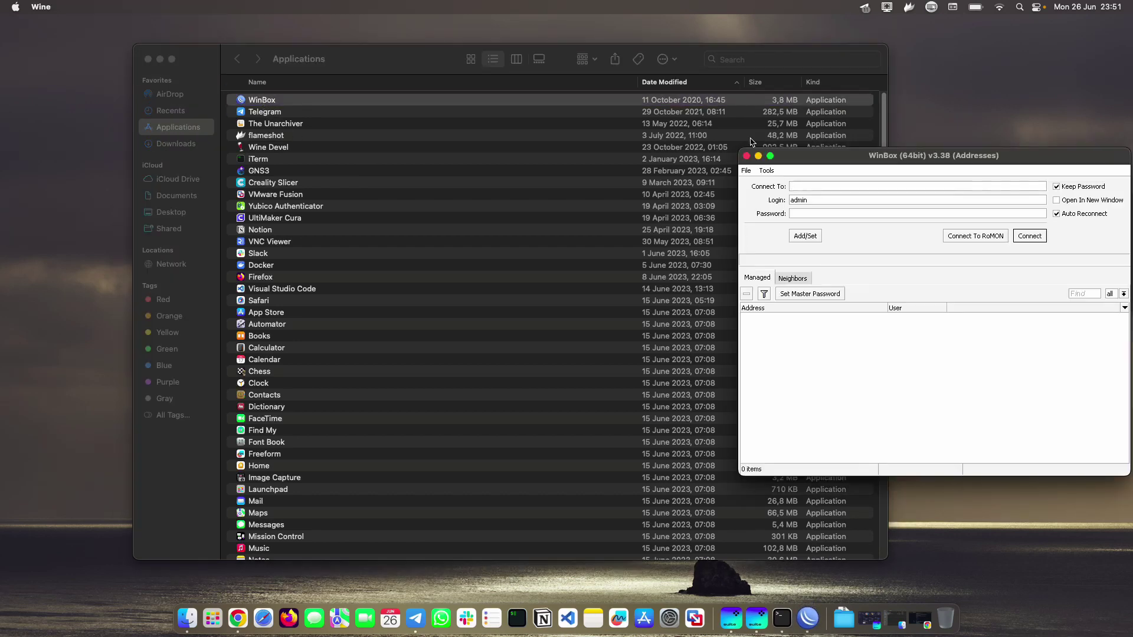
drag(1032, 159, 673, 118)
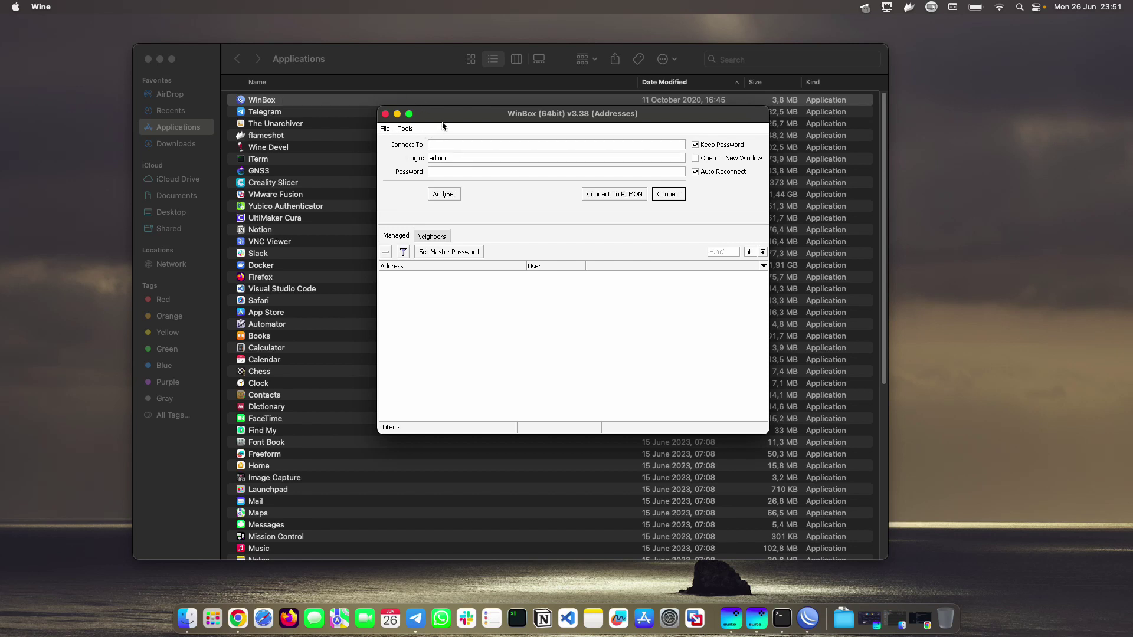
click(406, 128)
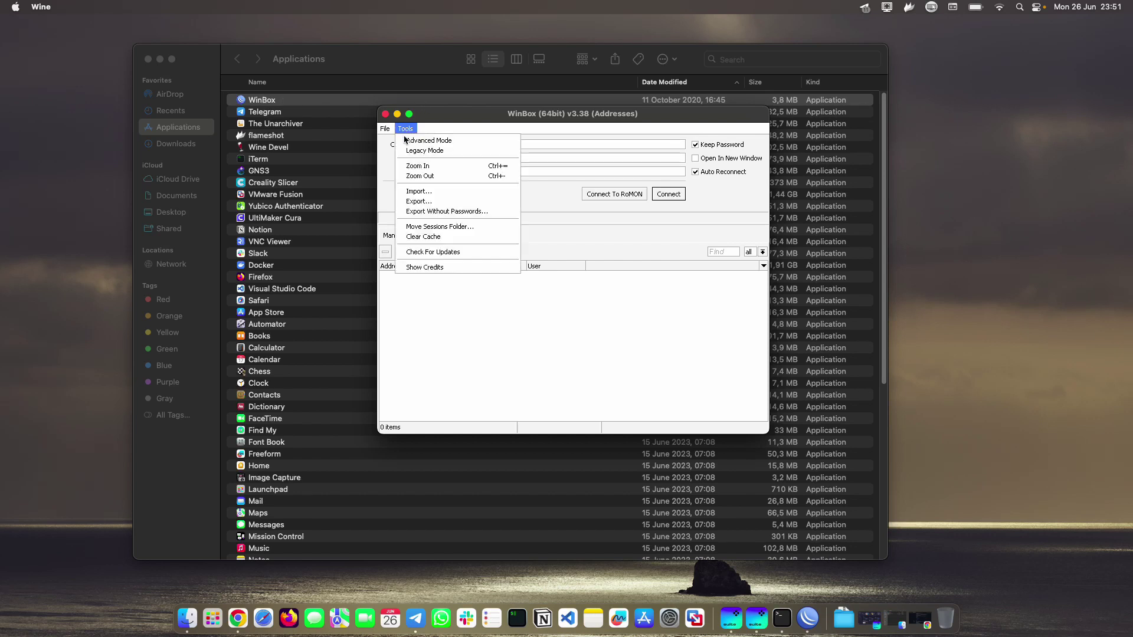
click(426, 253)
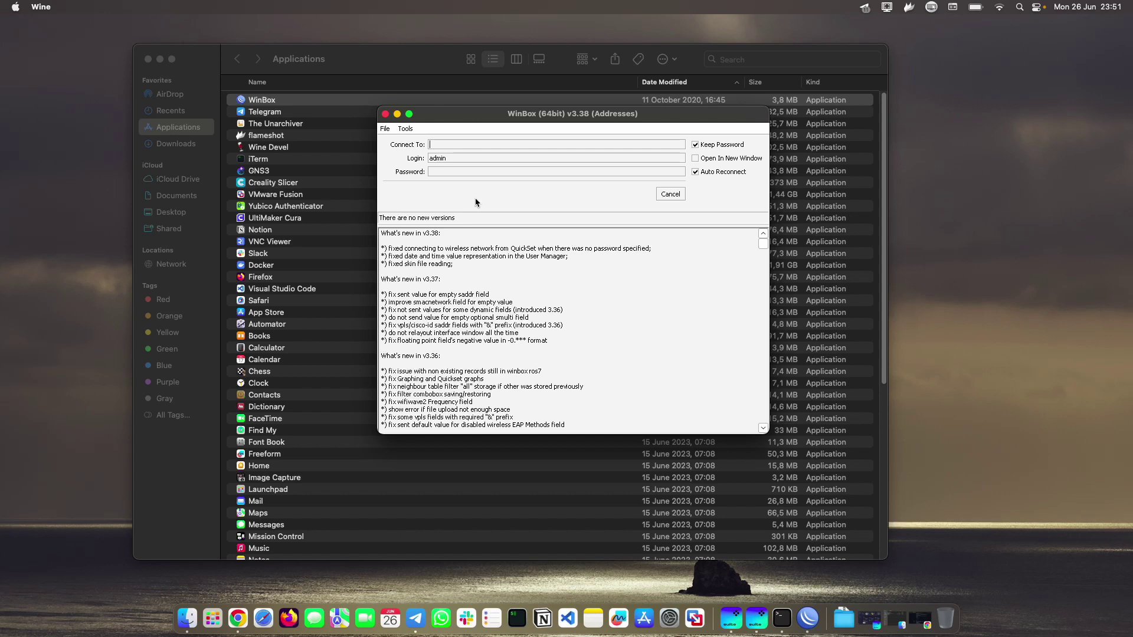
Step: Close WinBox, set its Dock icon to Keep in Dock, drag it left, and relaunch it
click(385, 114)
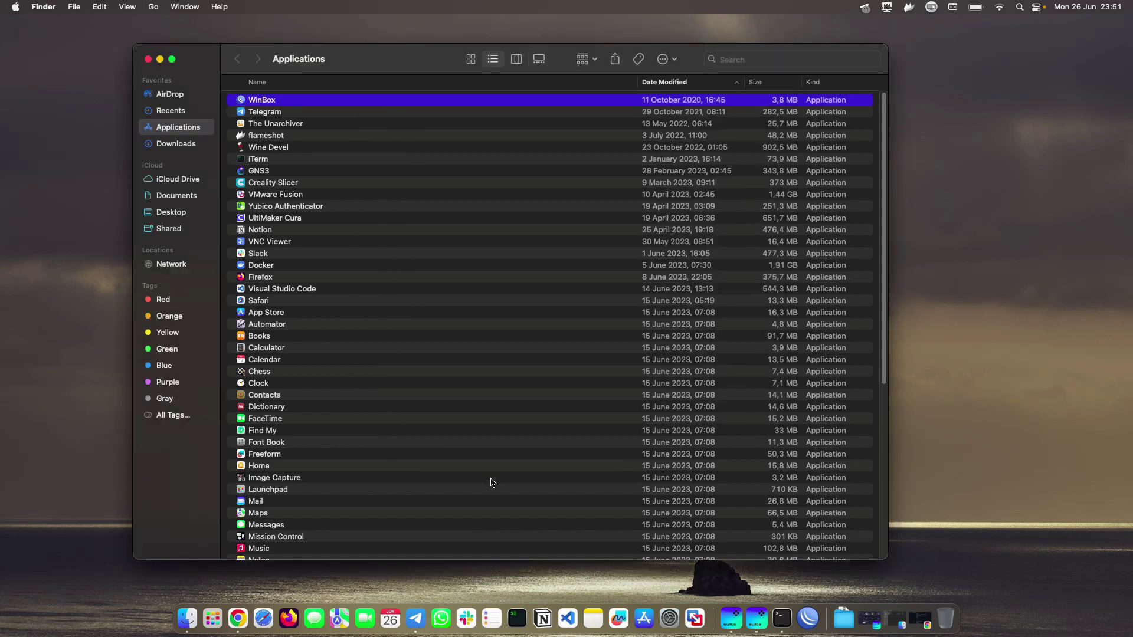
right_click(808, 618)
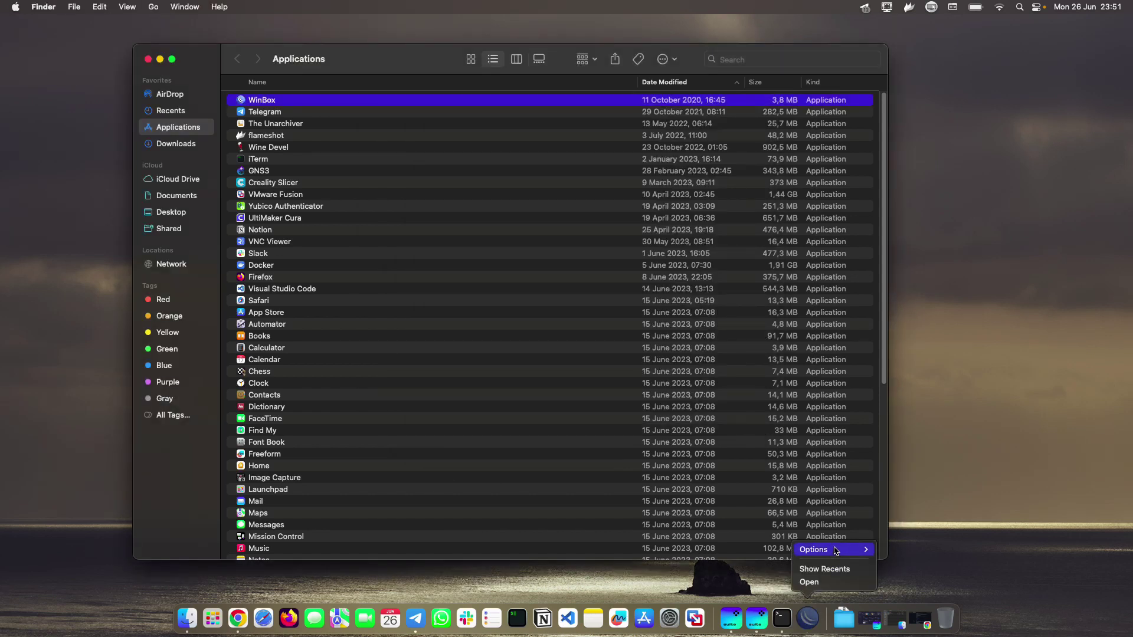
mouse_move(833, 550)
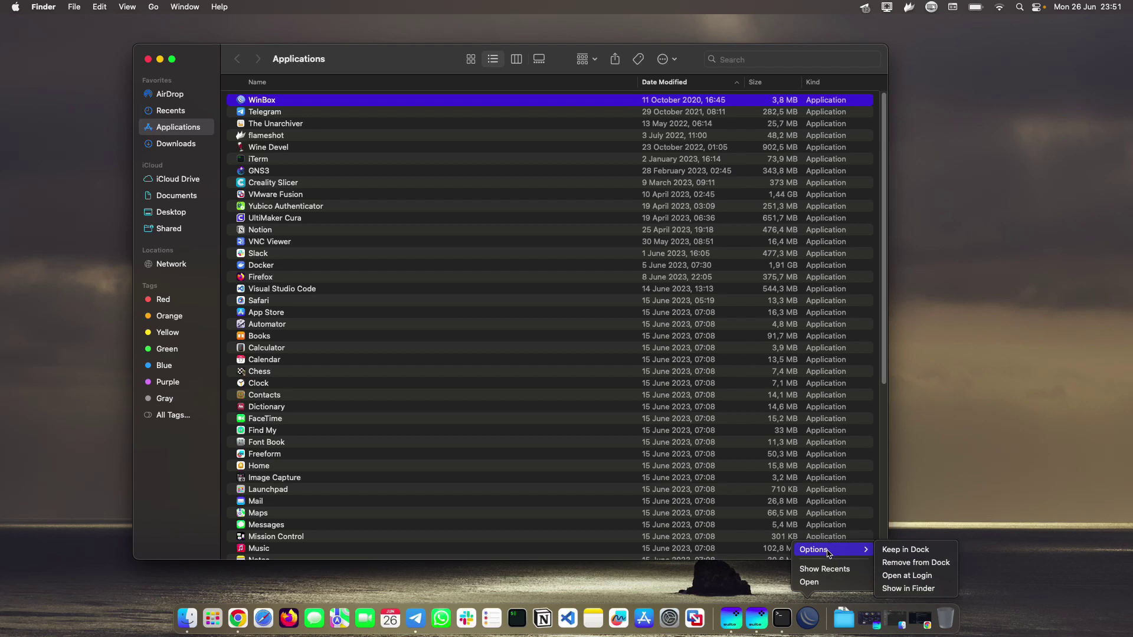
click(935, 549)
drag(808, 618, 415, 627)
click(415, 624)
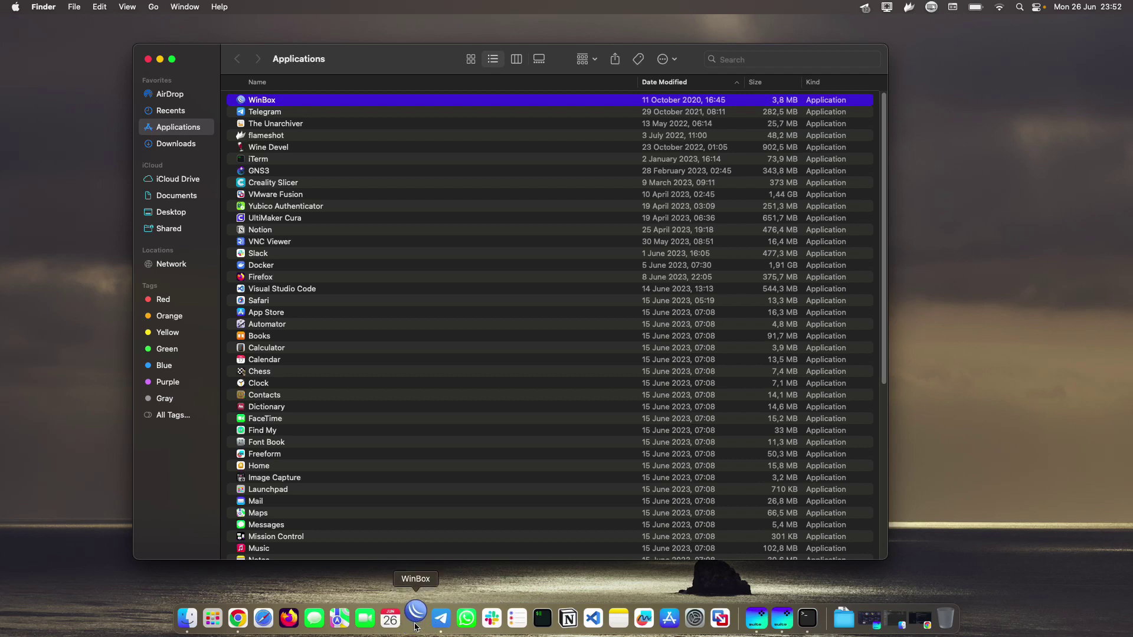